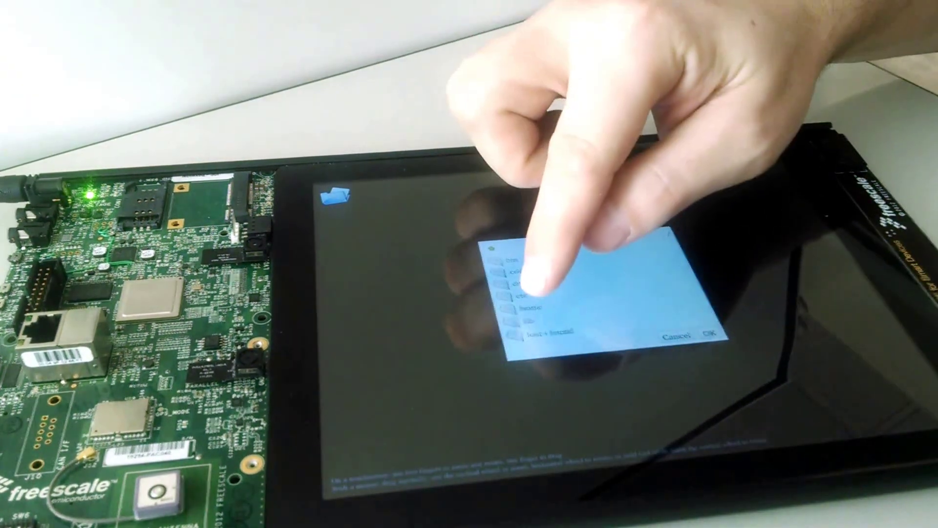
# Step: Browse to /home/photosurface/pictures and load its photos onto the canvas
pyautogui.click(530, 306)
pyautogui.click(526, 258)
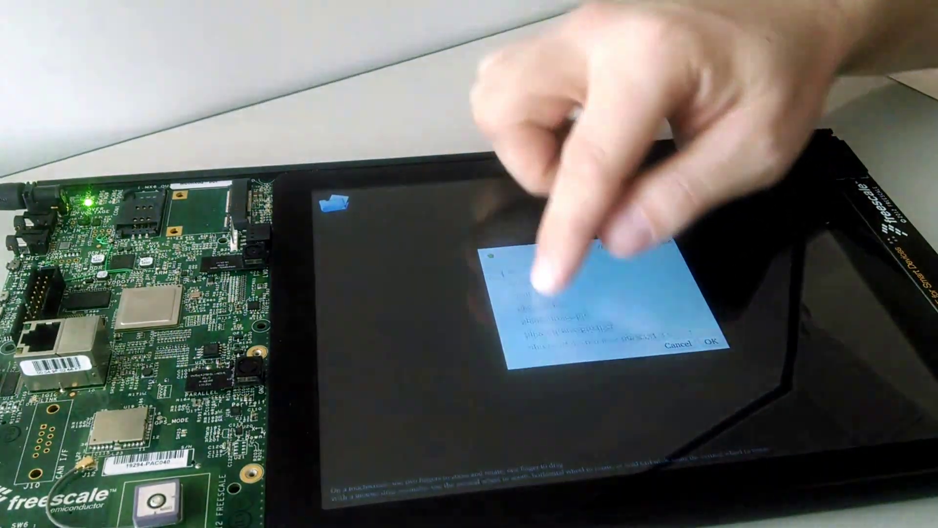
pyautogui.scroll(-5, 550, 293)
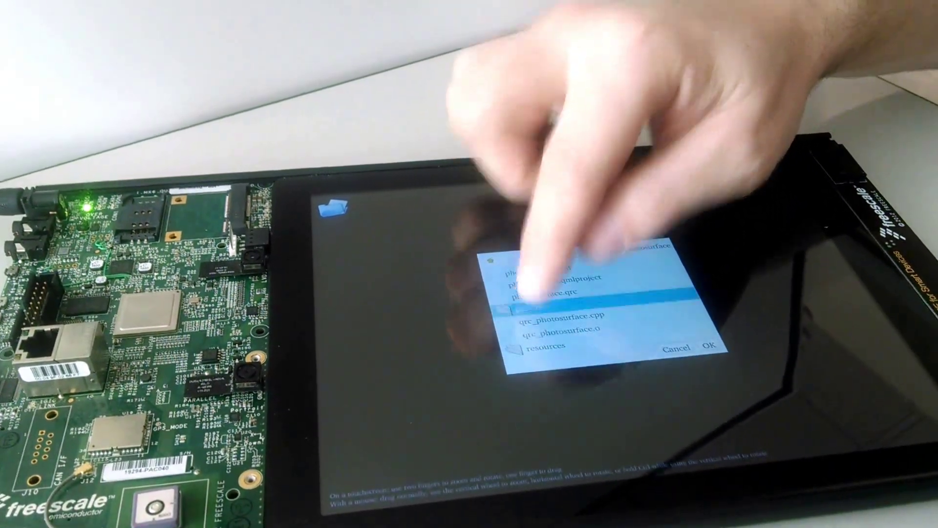
pyautogui.click(531, 306)
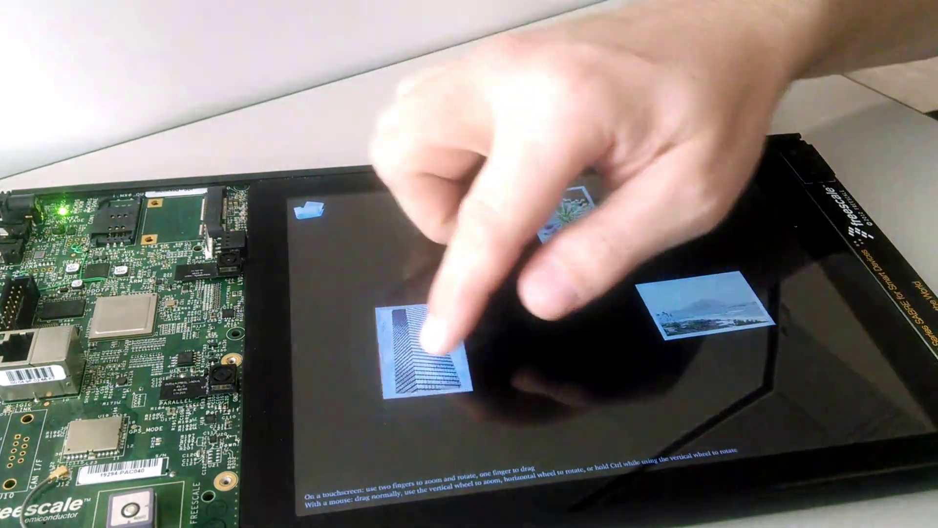
# Step: Nudge the building and flower photos, then zoom the flower to full screen and back small
pyautogui.moveTo(429, 335); pyautogui.dragTo(580, 330)
pyautogui.moveTo(558, 220)
pyautogui.mouseDown()
pyautogui.moveTo(432, 238)
pyautogui.moveTo(488, 282)
pyautogui.moveTo(608, 235)
pyautogui.moveTo(523, 262)
pyautogui.mouseUp()
pyautogui.moveTo(543, 191); pyautogui.dragTo(564, 253)
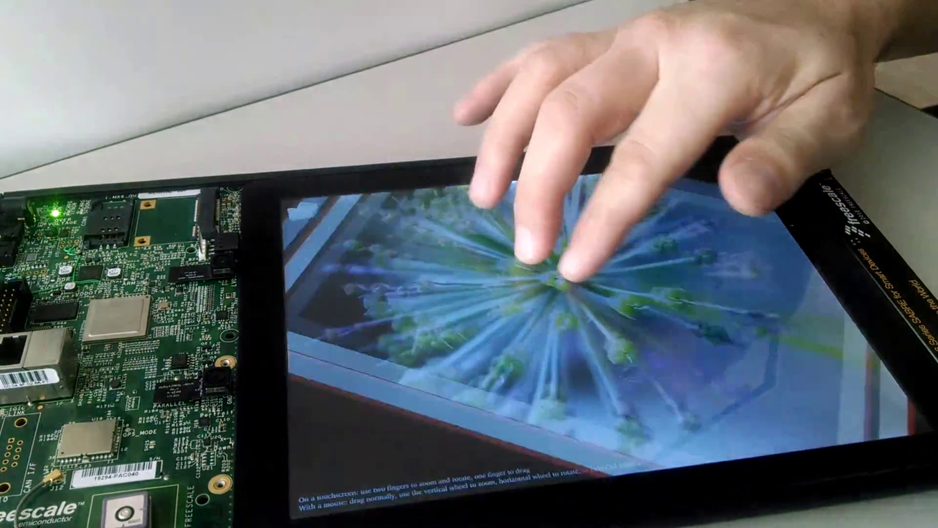
pyautogui.moveTo(557, 242); pyautogui.dragTo(524, 231)
# Step: Drag the flower photo top-left, the building photo left and the landscape photo lower
pyautogui.moveTo(480, 293); pyautogui.dragTo(411, 242)
pyautogui.moveTo(571, 366); pyautogui.dragTo(455, 363)
pyautogui.moveTo(681, 260)
pyautogui.mouseDown()
pyautogui.moveTo(689, 360)
pyautogui.moveTo(668, 294)
pyautogui.mouseUp()
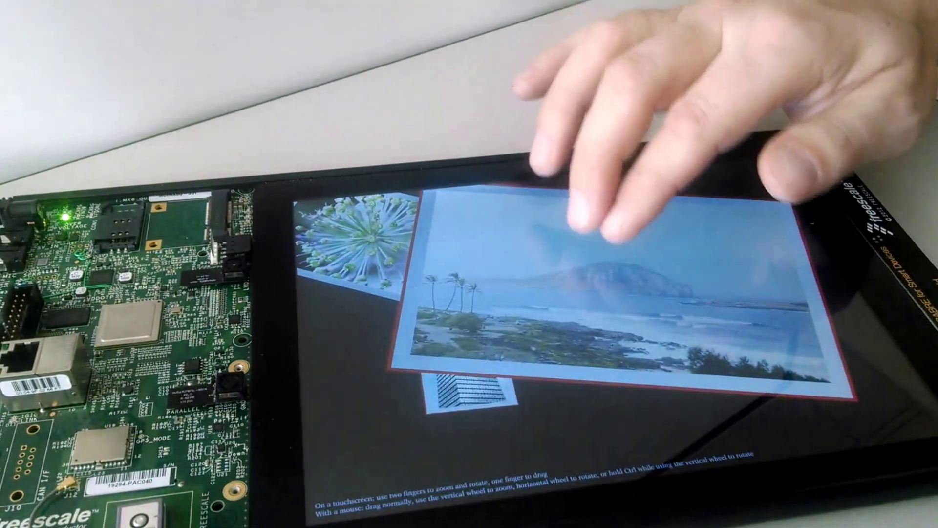
# Step: Resize the landscape photo into the upper right and place the flower photo lower right
pyautogui.moveTo(587, 212)
pyautogui.mouseDown()
pyautogui.moveTo(689, 271)
pyautogui.moveTo(608, 257)
pyautogui.moveTo(755, 249)
pyautogui.mouseUp()
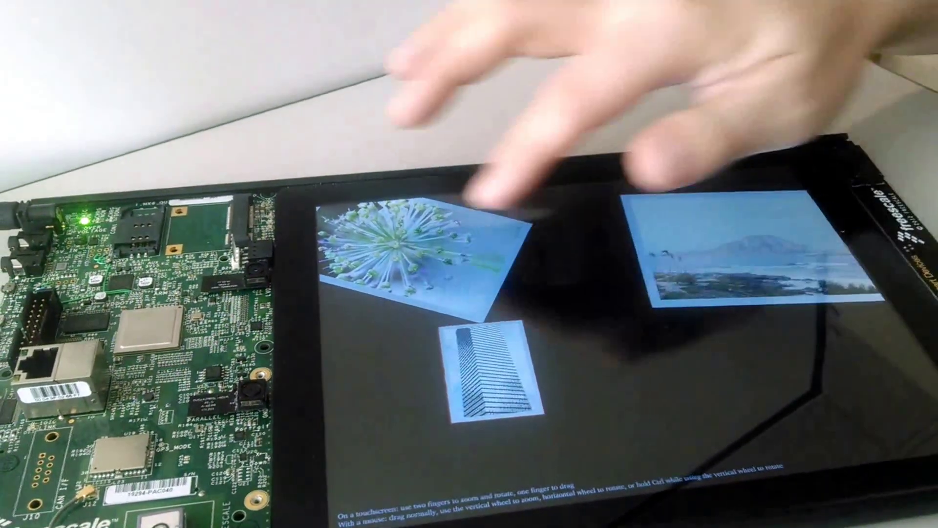
pyautogui.moveTo(404, 249)
pyautogui.mouseDown()
pyautogui.moveTo(499, 264)
pyautogui.moveTo(733, 381)
pyautogui.mouseUp()
pyautogui.moveTo(477, 374)
pyautogui.mouseDown()
pyautogui.moveTo(443, 304)
pyautogui.moveTo(543, 359)
pyautogui.mouseUp()
# Step: Rotate and enlarge the building photo, shifting it left over the other two
pyautogui.moveTo(461, 250); pyautogui.dragTo(609, 334)
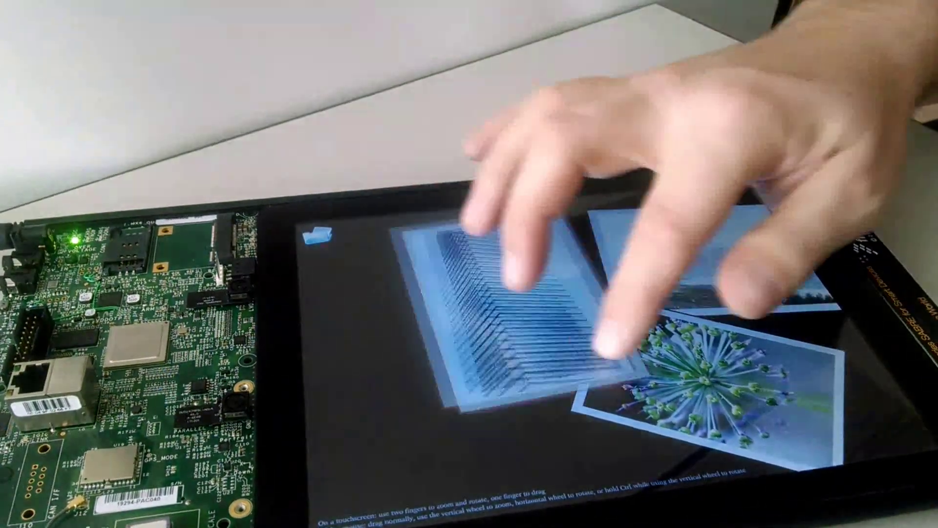
pyautogui.moveTo(564, 242)
pyautogui.mouseDown()
pyautogui.moveTo(648, 315)
pyautogui.moveTo(601, 308)
pyautogui.mouseUp()
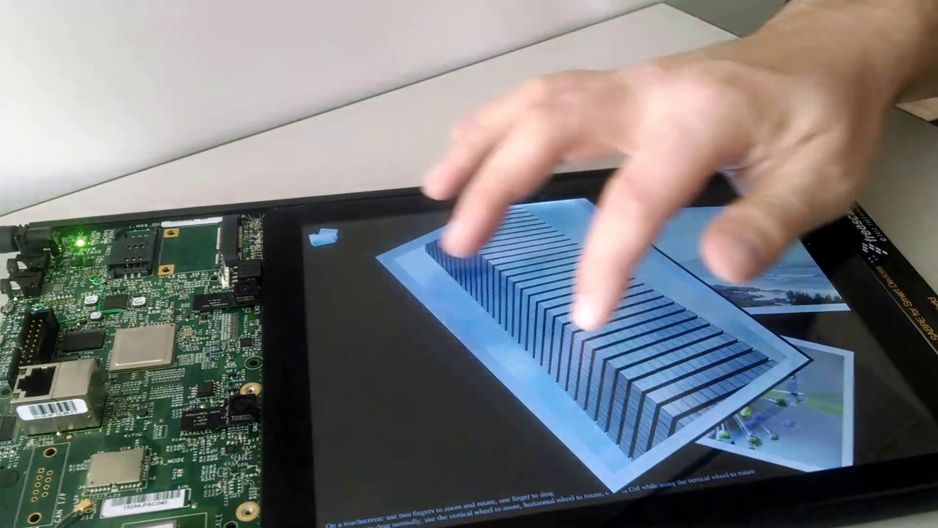
pyautogui.moveTo(513, 315)
pyautogui.mouseDown()
pyautogui.moveTo(469, 359)
pyautogui.moveTo(484, 344)
pyautogui.mouseUp()
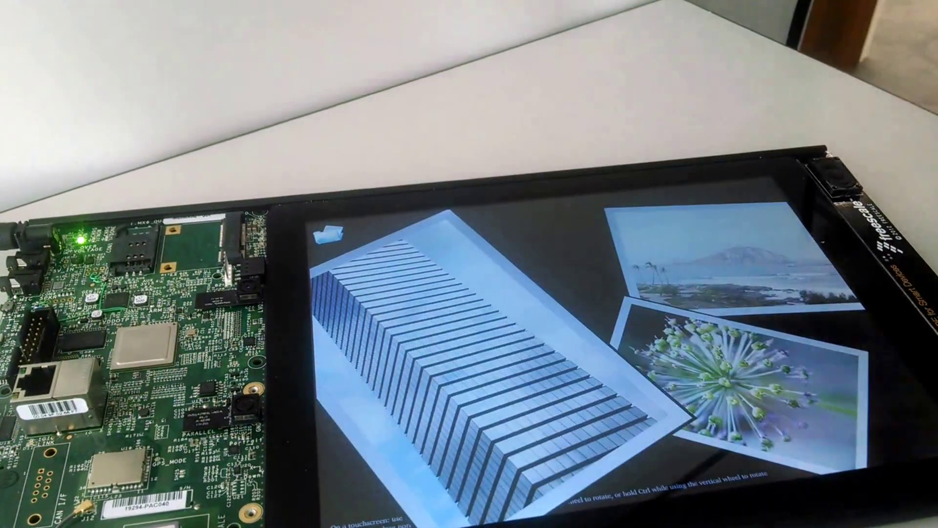